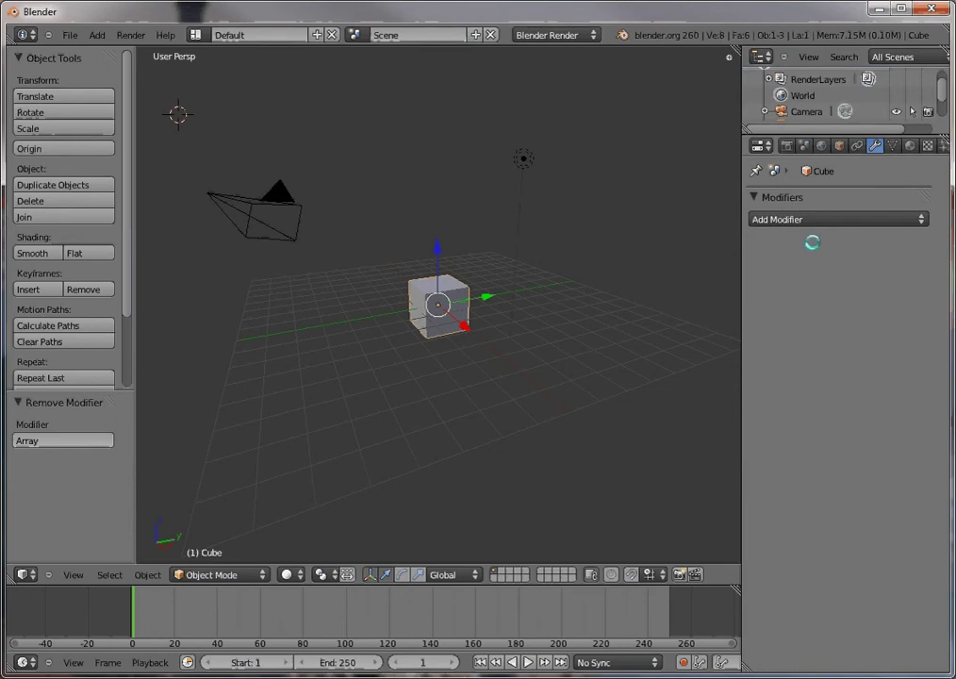
Add an Array modifier to the cube and raise its count to 4.
left_click(773, 219)
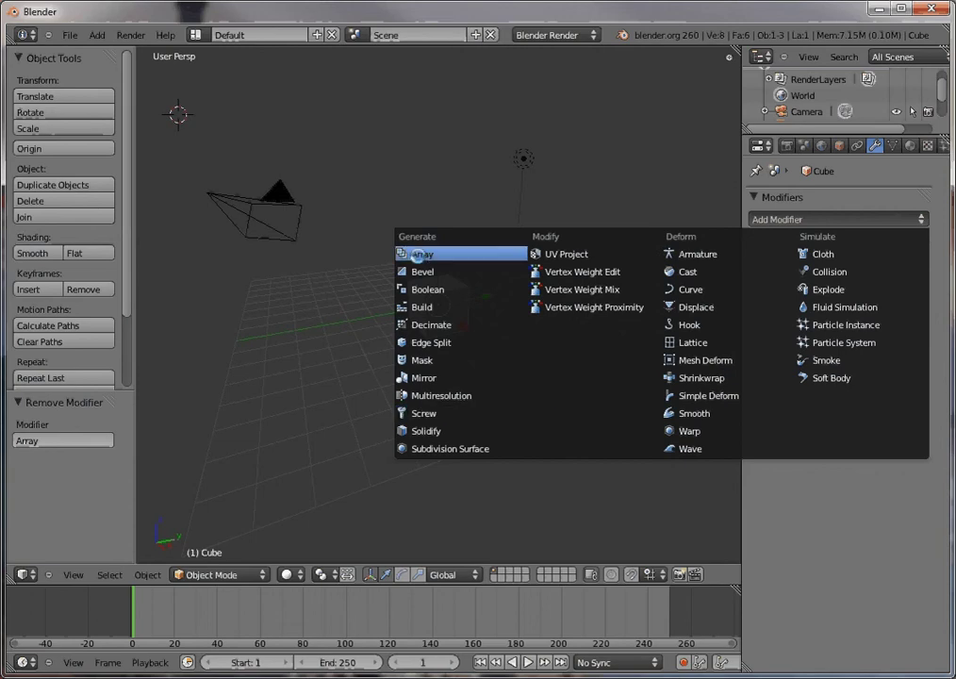
left_click(417, 255)
left_click(913, 312)
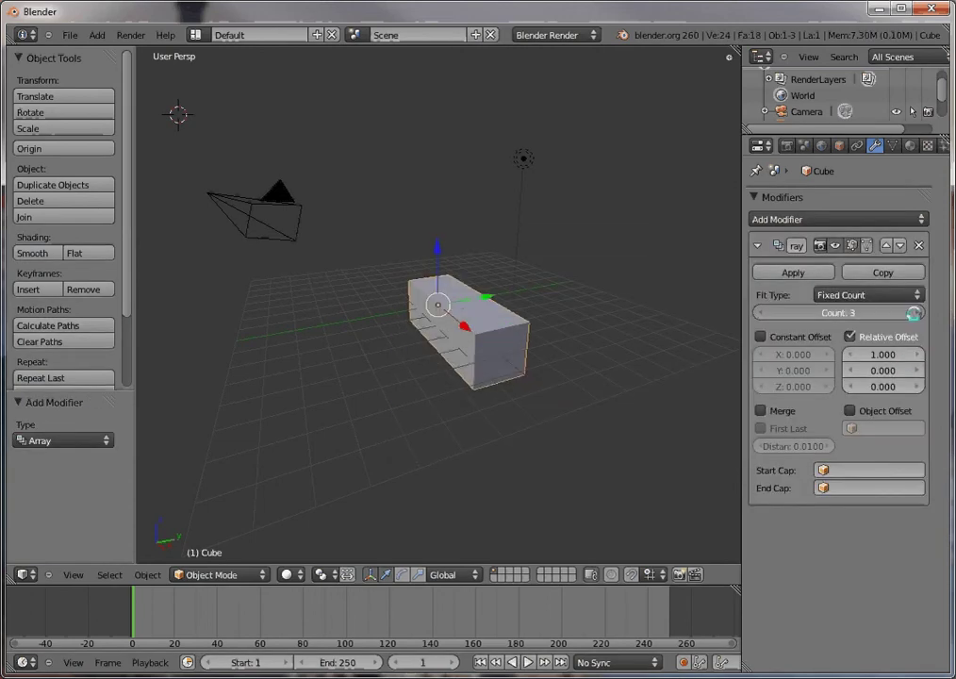
left_click(912, 312)
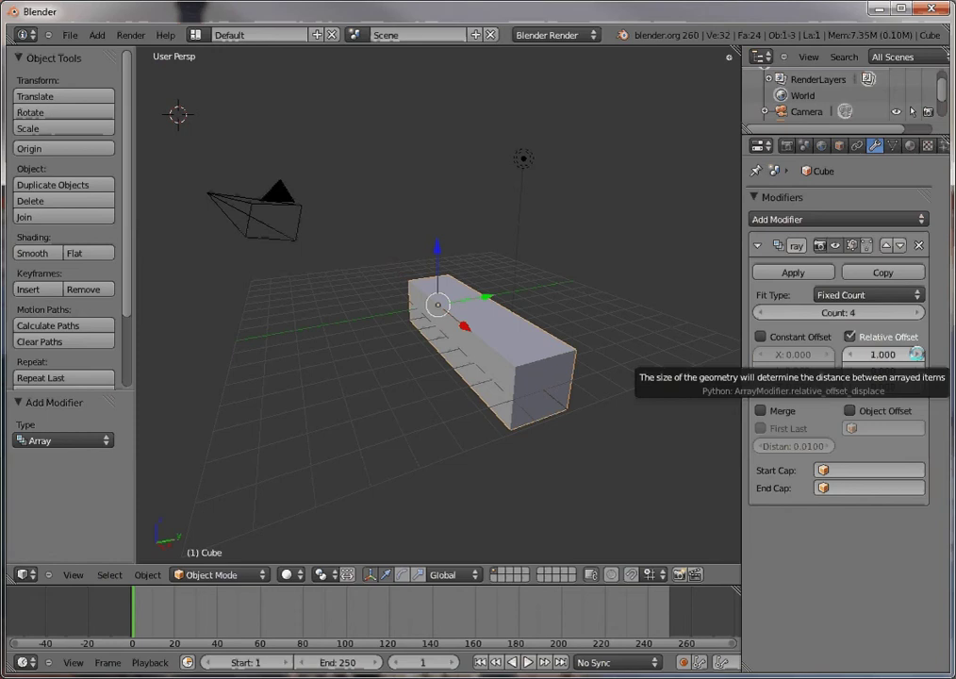
Try several X relative offsets on the array, then set it exactly to 1.1.
left_click(915, 354)
left_click(915, 354)
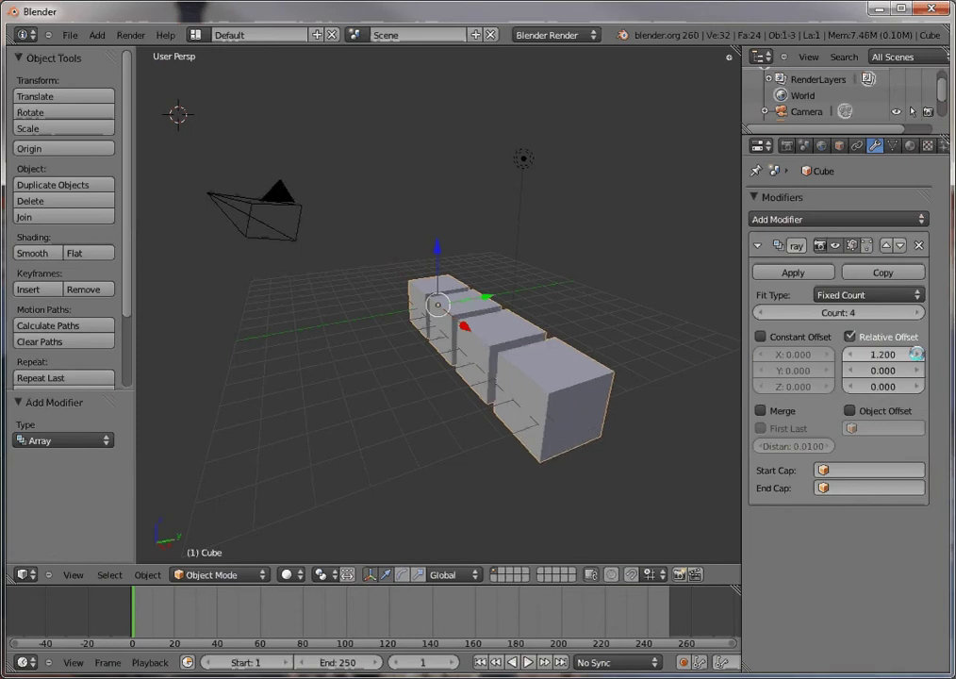
left_click(914, 353)
left_click(912, 354)
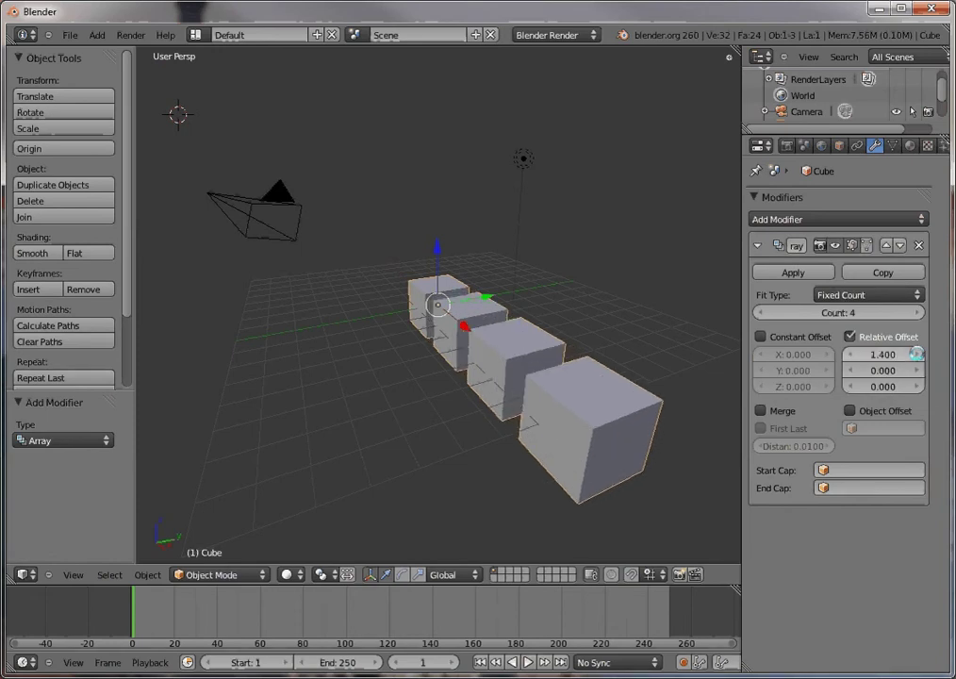
left_click_drag(909, 354, 875, 355)
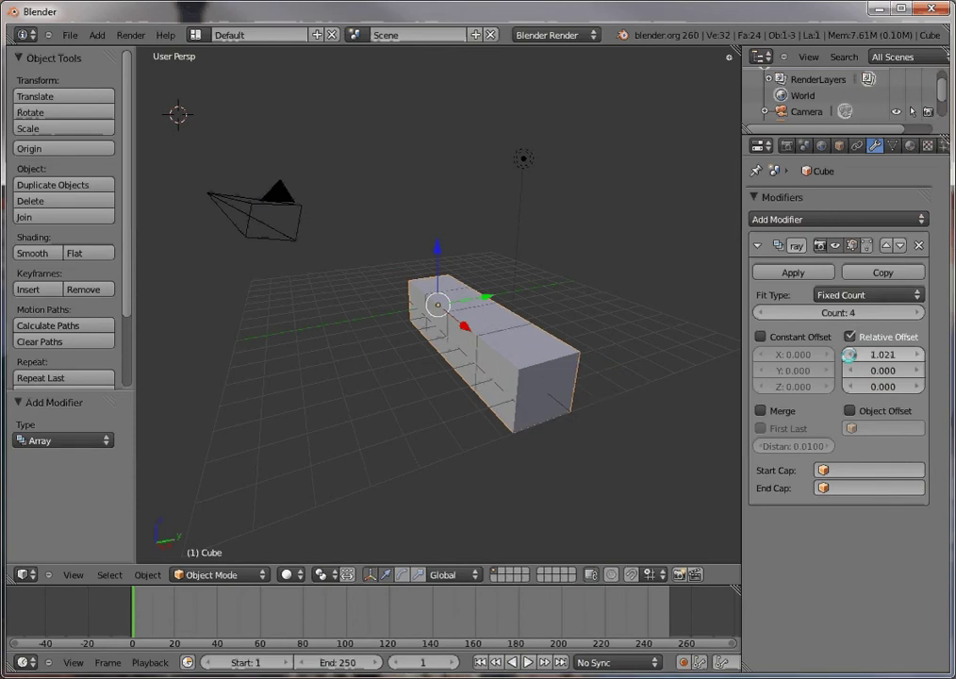
left_click(899, 354)
type("1")
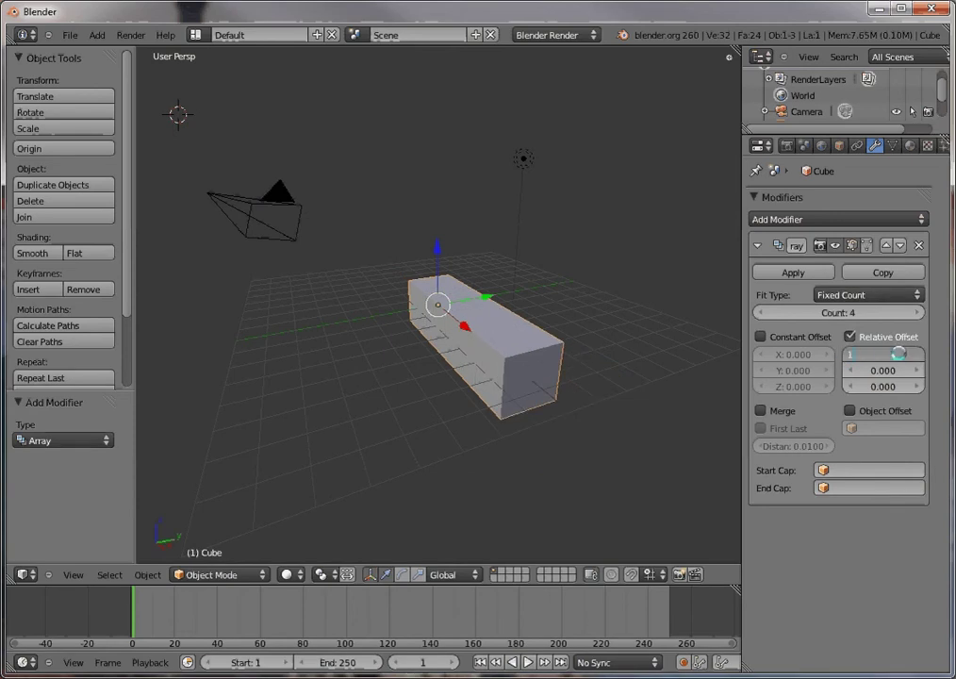
type(".1")
key("Return")
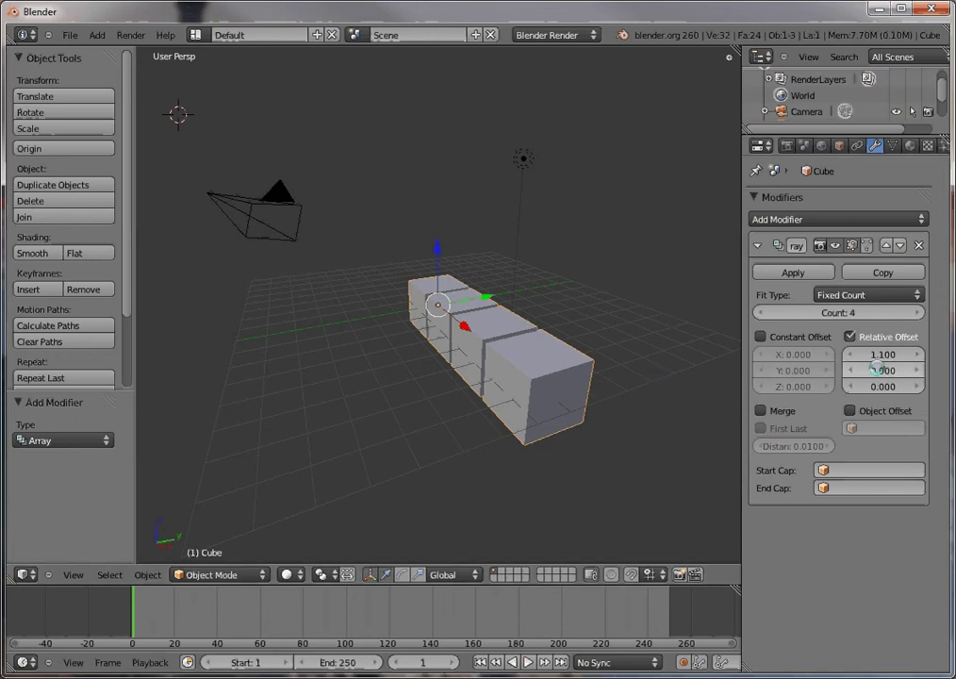
left_click_drag(886, 371, 950, 371)
left_click_drag(847, 368, 853, 368)
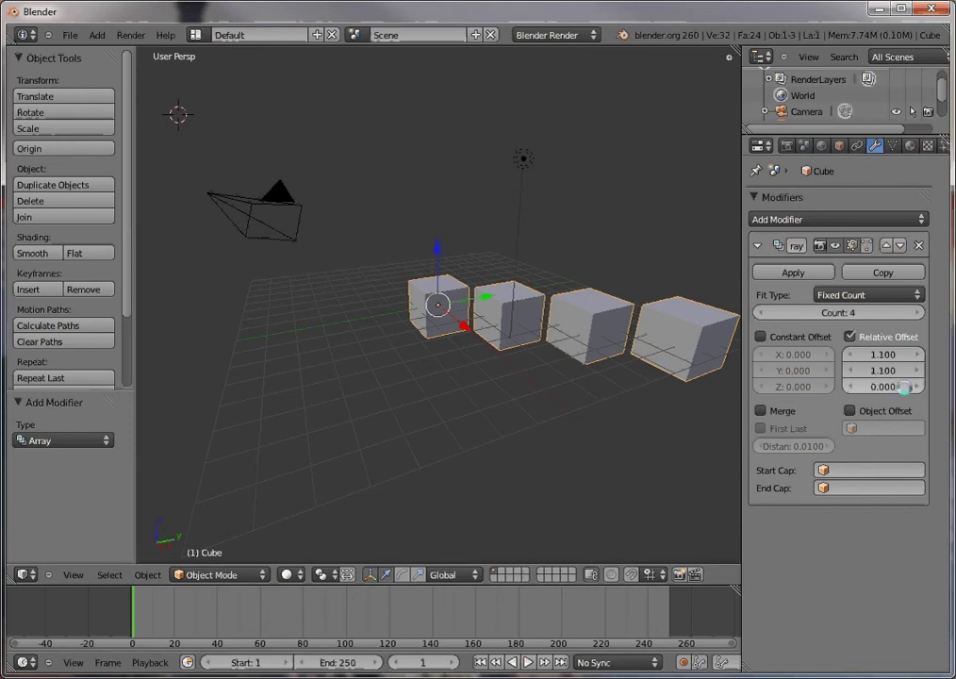
left_click_drag(915, 385, 915, 385)
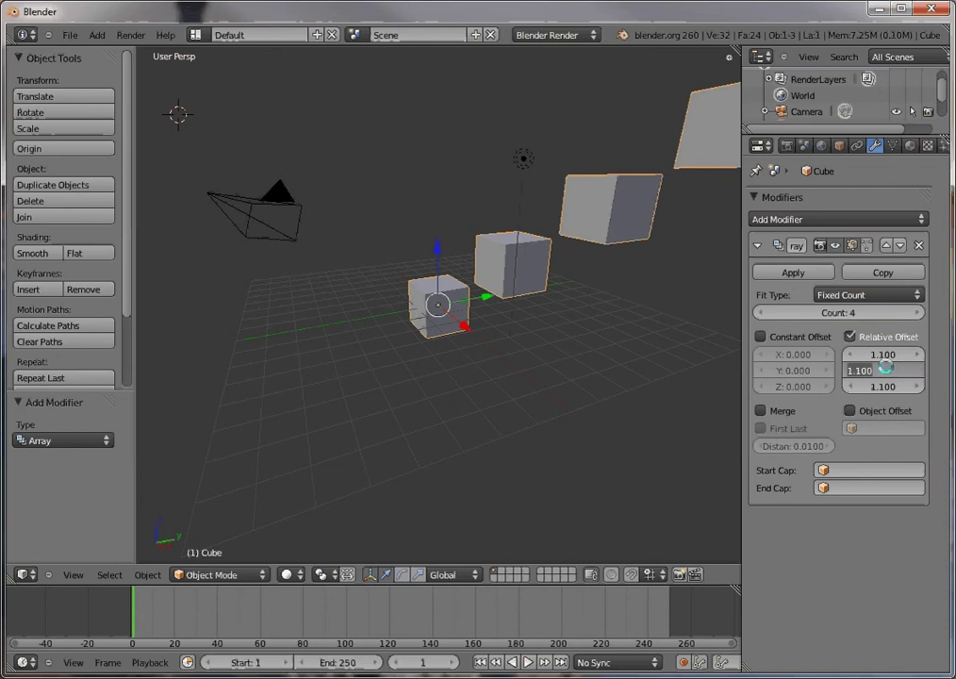
key("BackSpace")
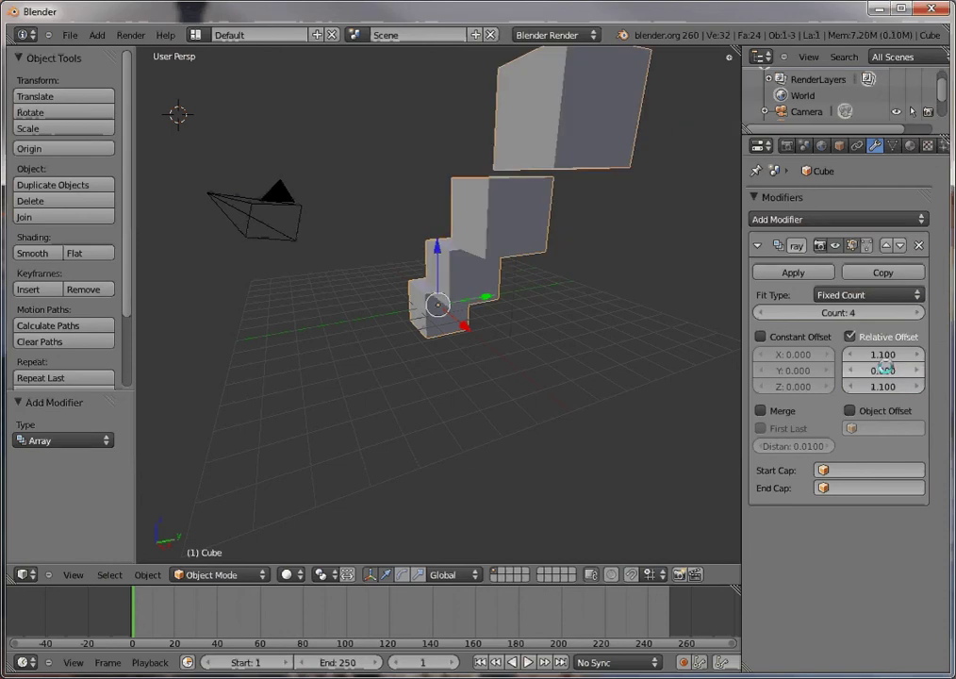
left_click(891, 386)
key("BackSpace")
key("Return")
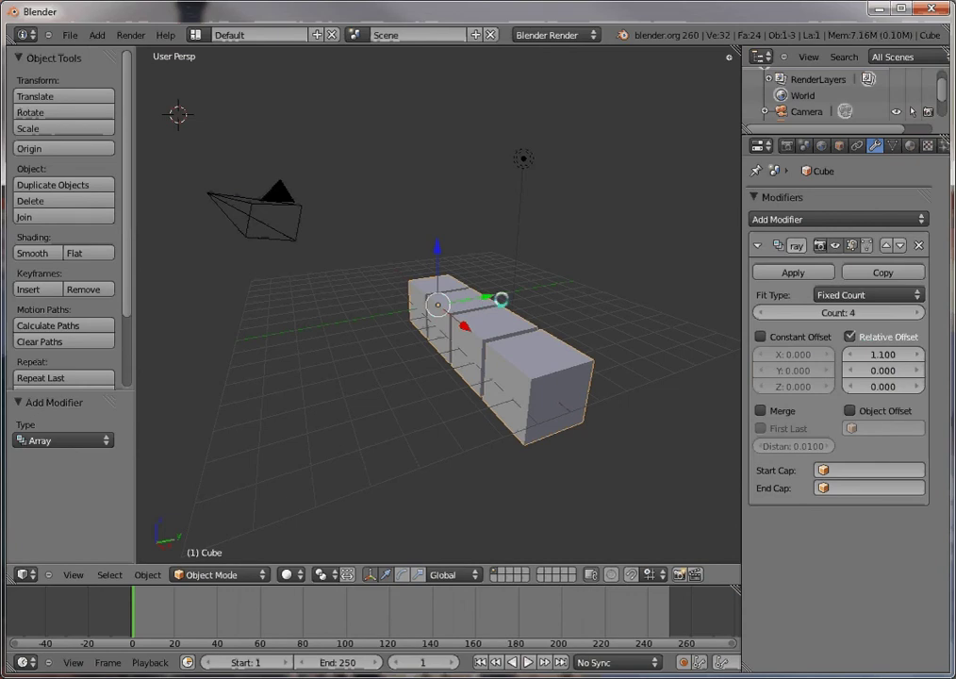
middle_click_drag(494, 310, 433, 453)
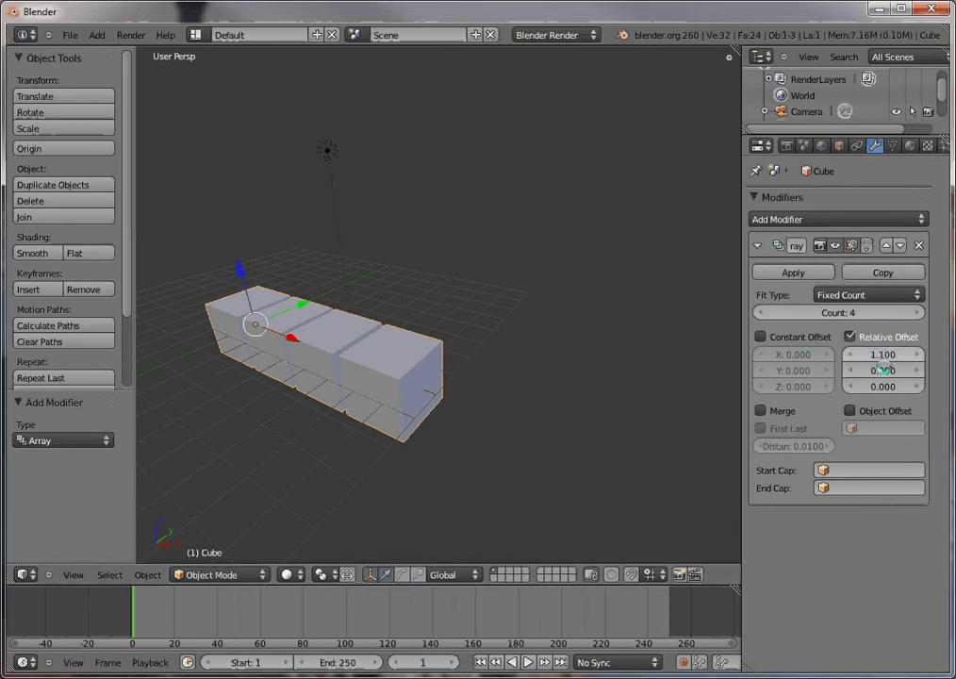
mouse_move(878, 370)
left_mouse_down()
mouse_move(905, 371)
mouse_move(888, 371)
left_mouse_up()
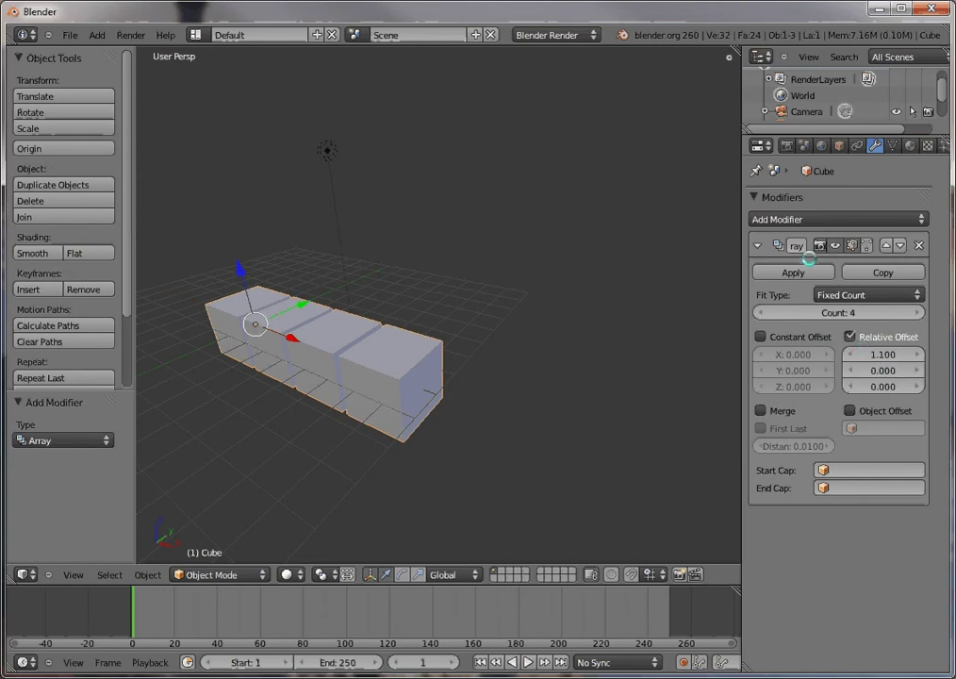
Add a second Array modifier and collapse the first array's panel.
left_click(792, 218)
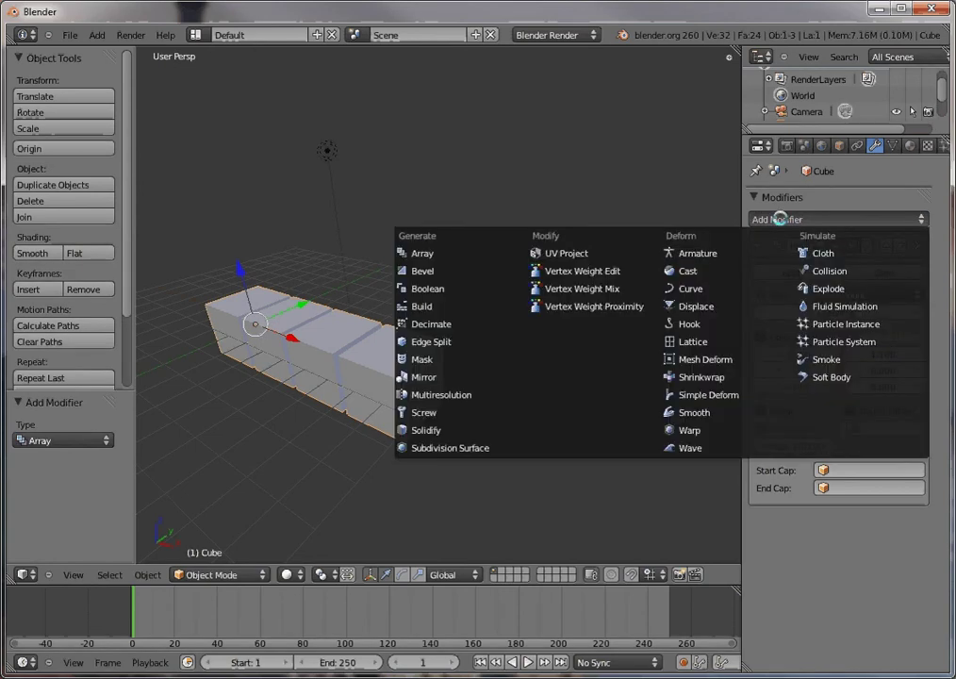
left_click(416, 253)
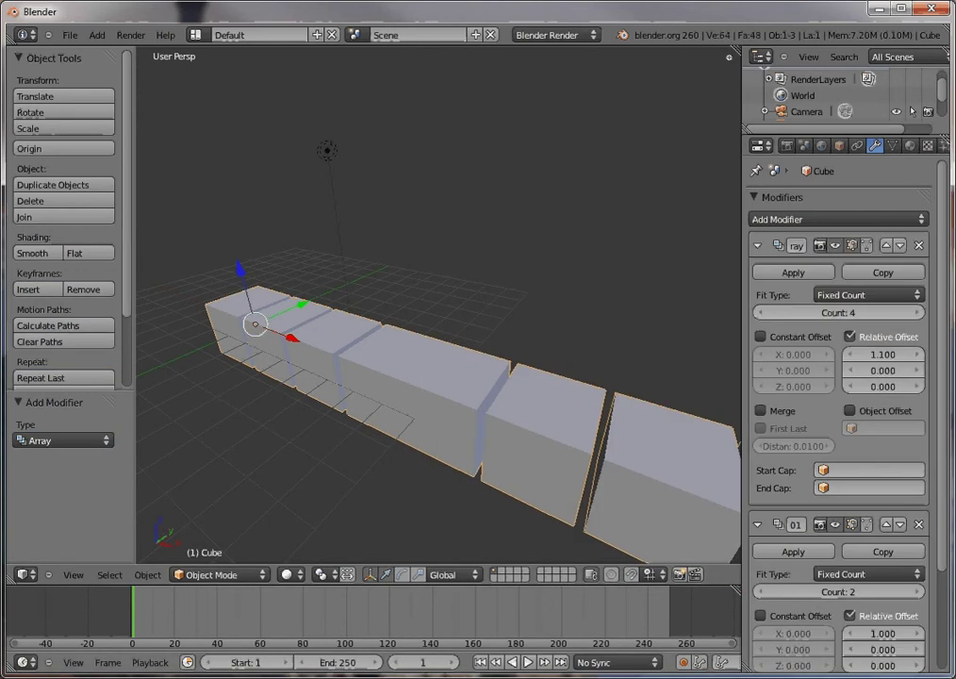
scroll(849, 321, "down", 1)
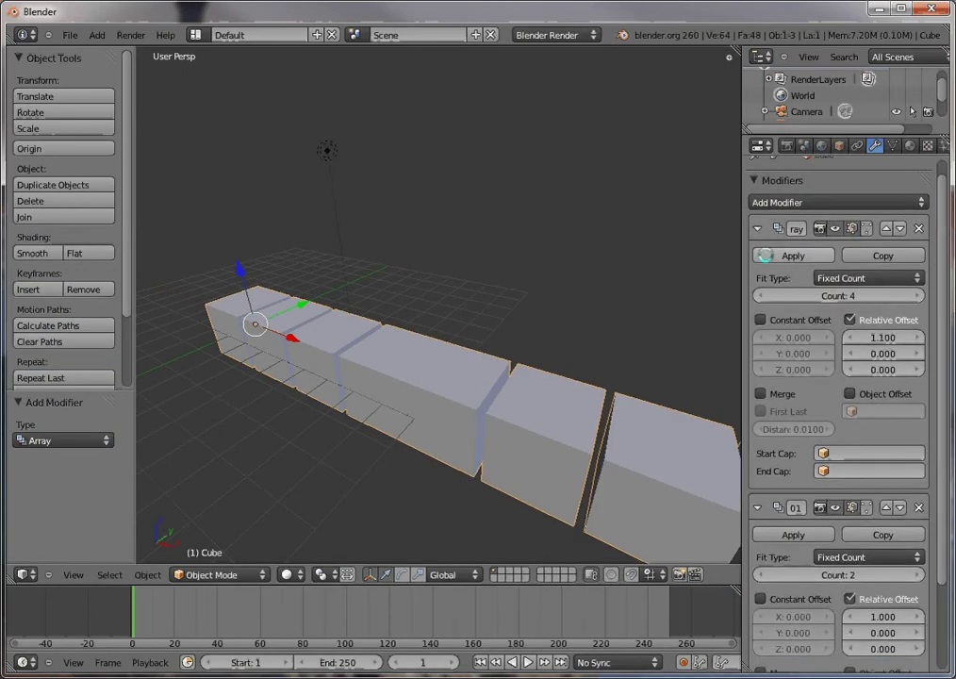
left_click(757, 230)
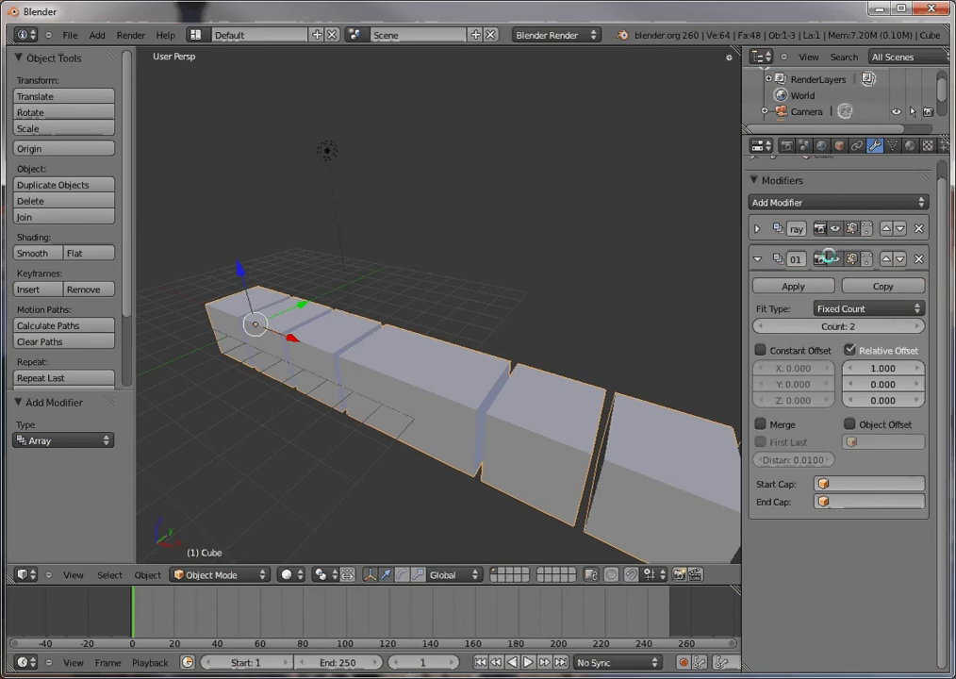
Set the second array to count 4, X offset 0 and Y offset 1.1.
left_click(915, 326)
left_click(915, 325)
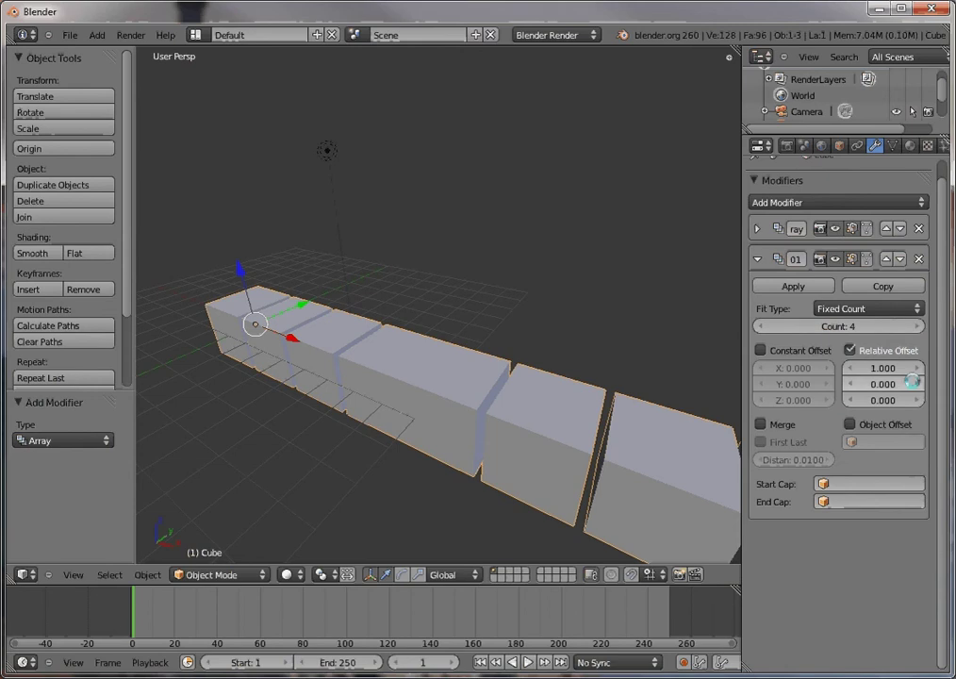
left_click(879, 369)
type("0")
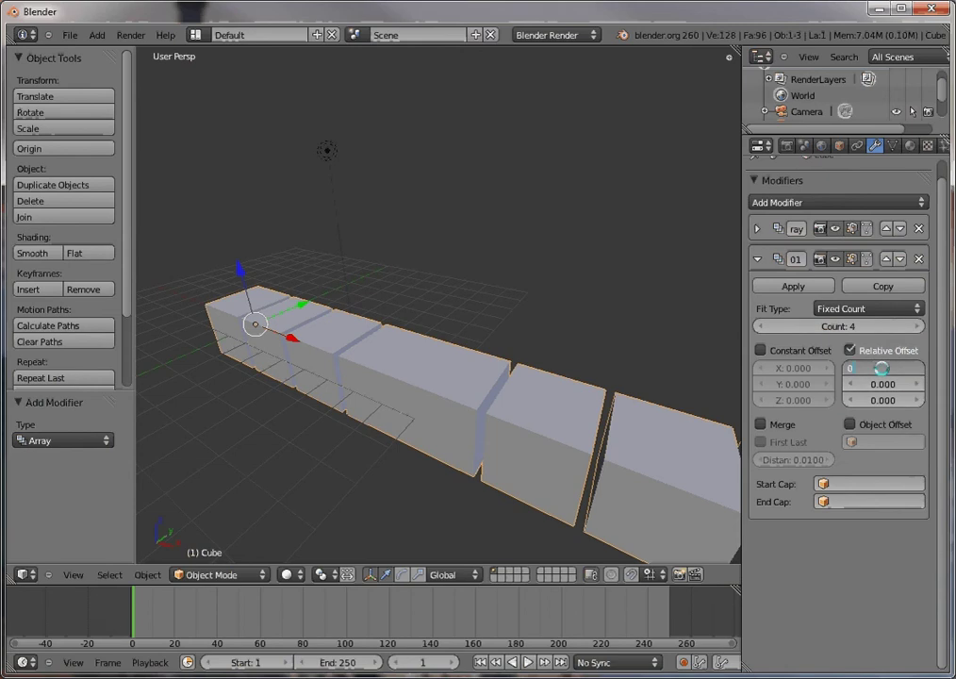
key("Tab")
type("1")
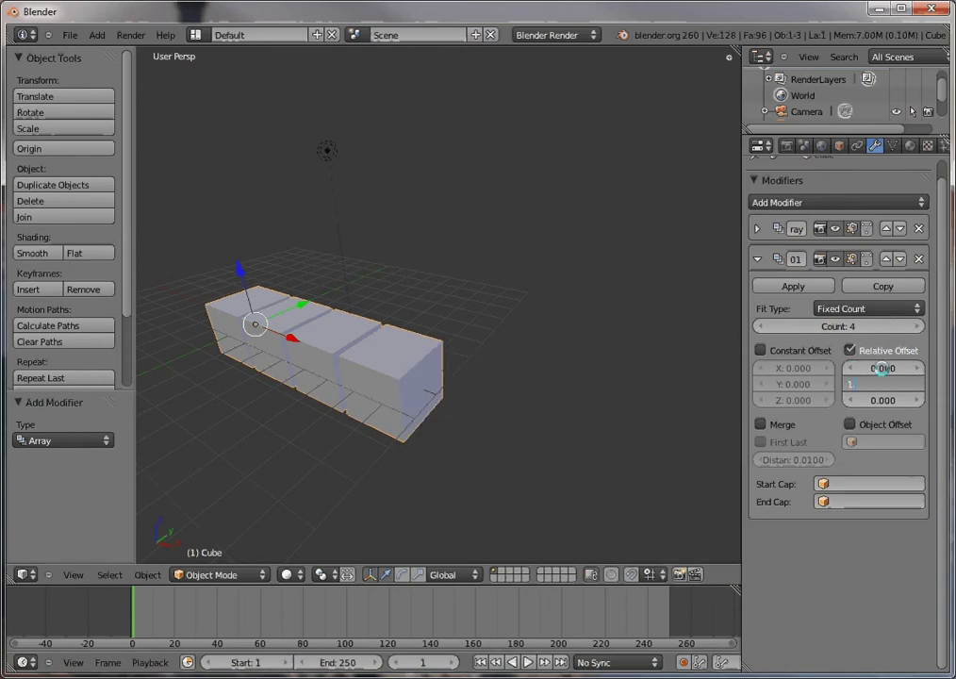
key("Return")
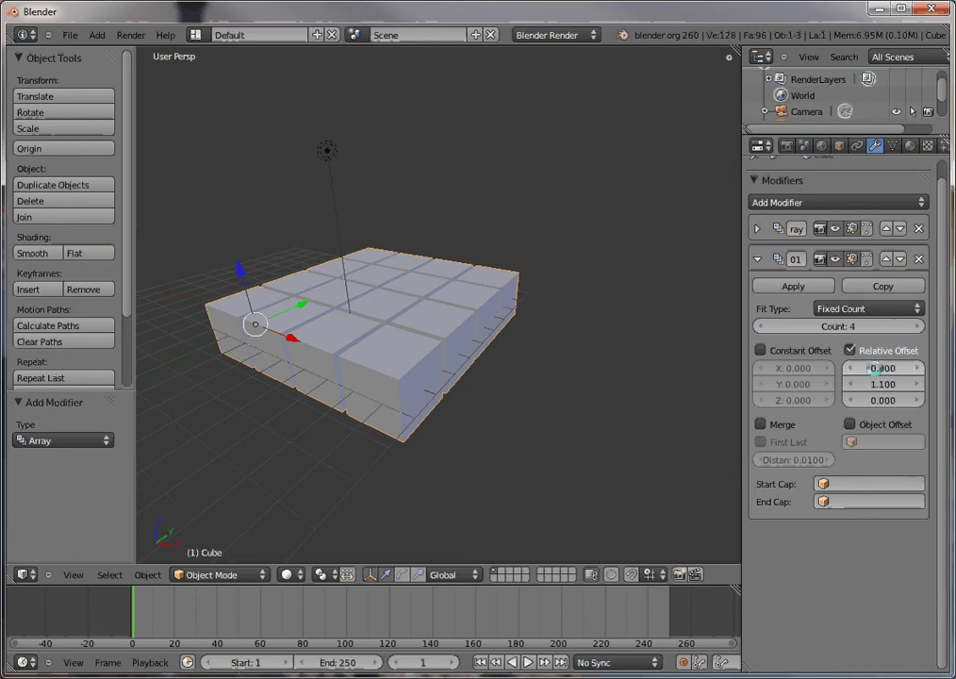
middle_click_drag(525, 363, 490, 386)
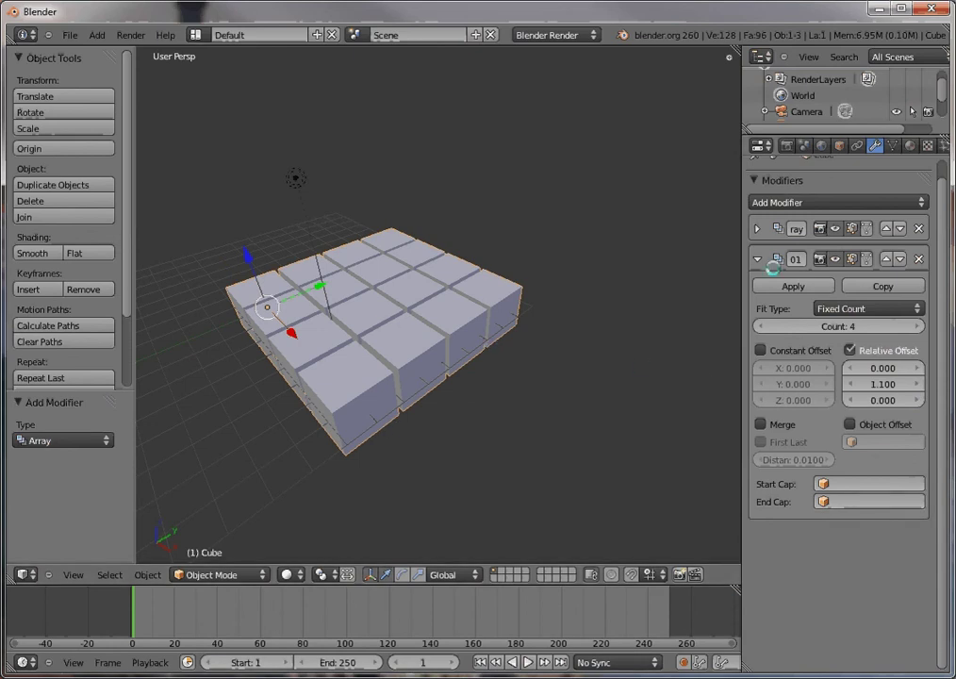
Collapse the second array and add a third Array modifier.
left_click(759, 258)
left_click(807, 202)
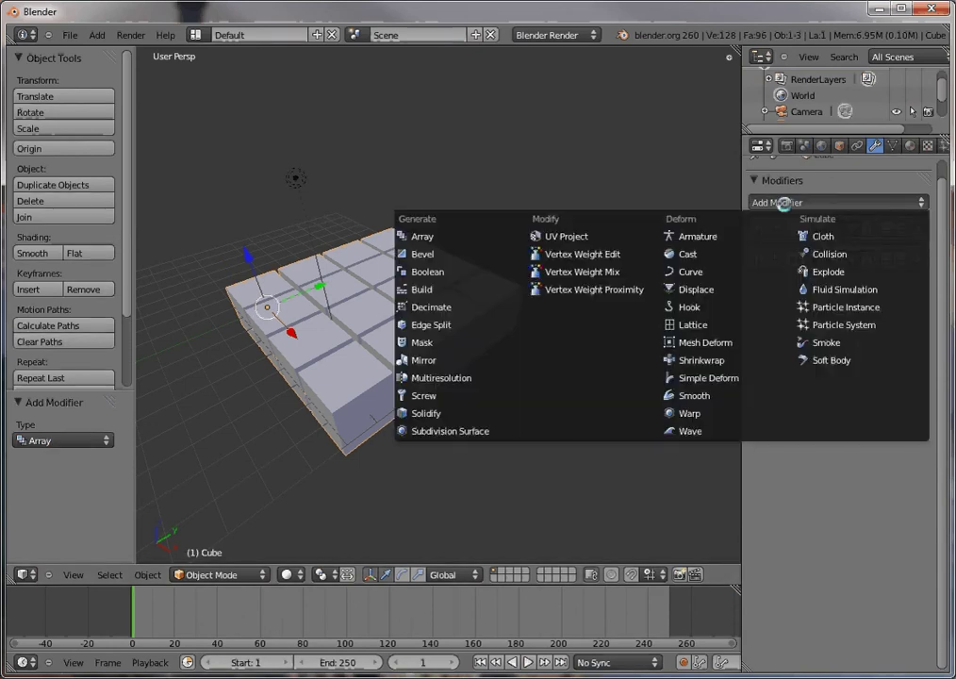
left_click(457, 237)
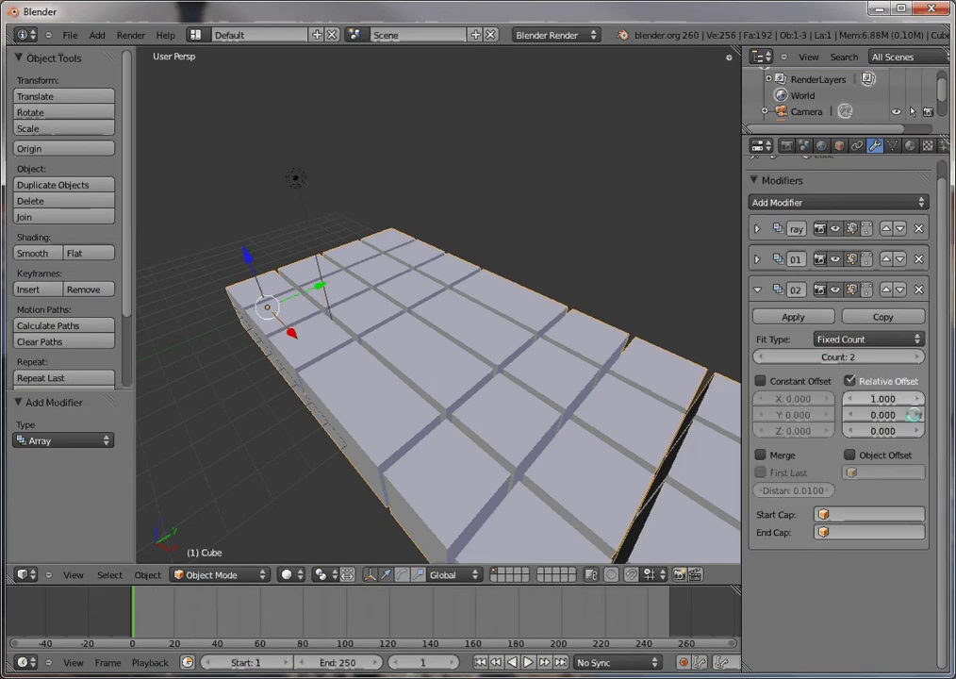
Set the third array to X offset 0, Z offset 1.1 and count 4.
double_click(891, 399)
type("0")
key("Tab")
key("Tab")
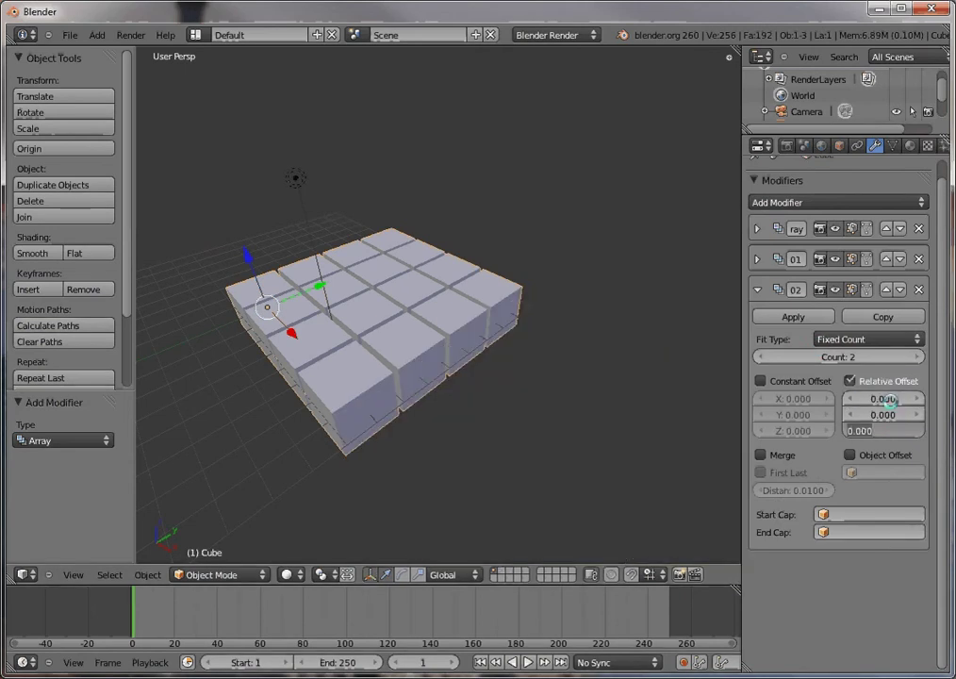
type("1.1")
key("Return")
left_click(916, 356)
left_click(917, 356)
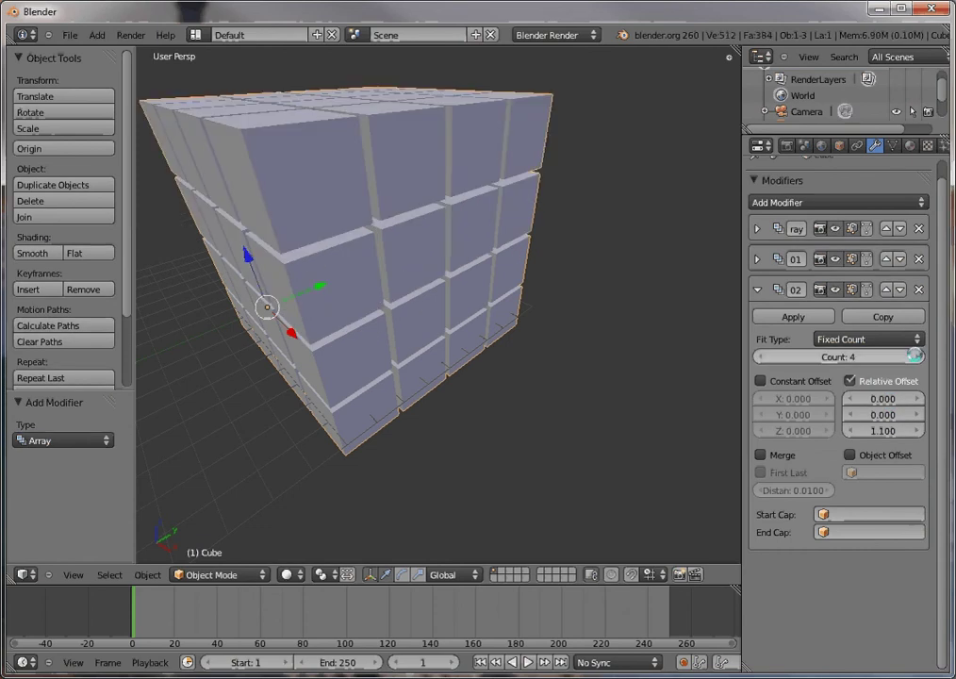
scroll(473, 419, "down", 8)
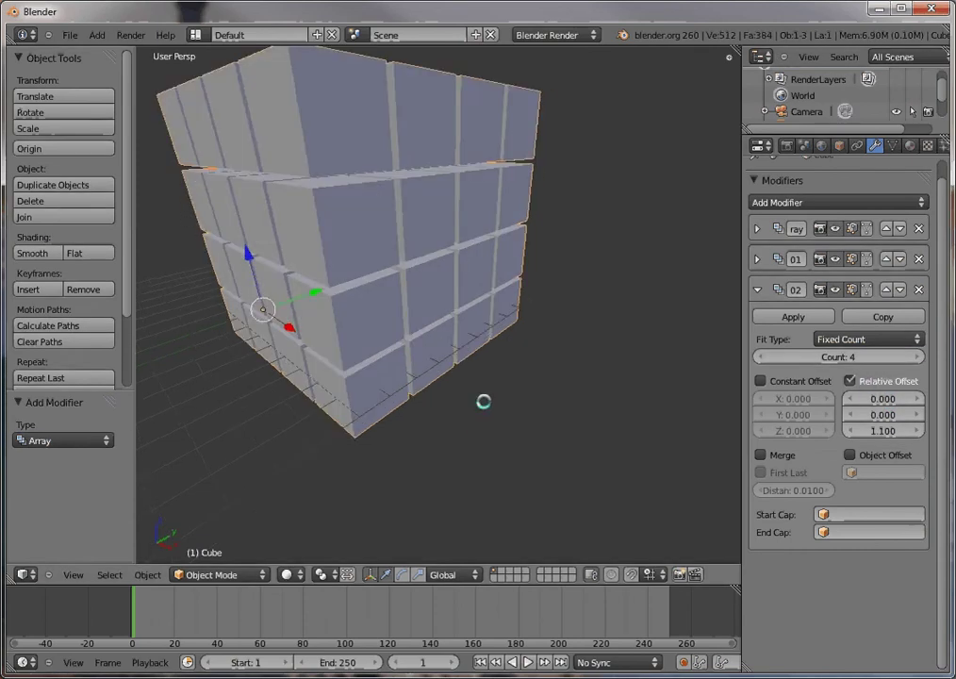
middle_click_drag(513, 403, 448, 436)
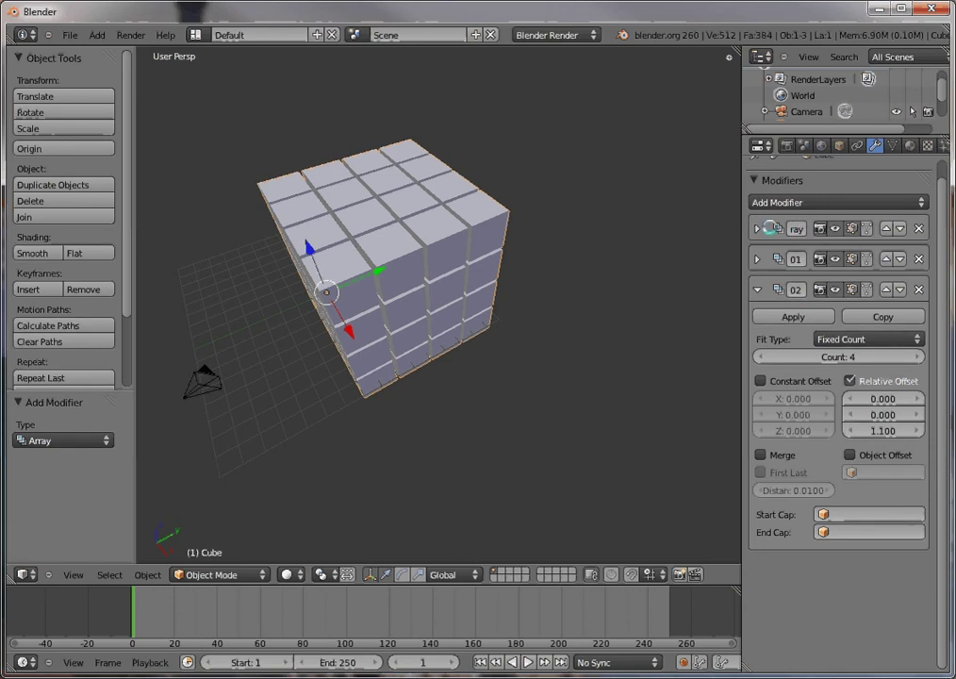
left_click(836, 228)
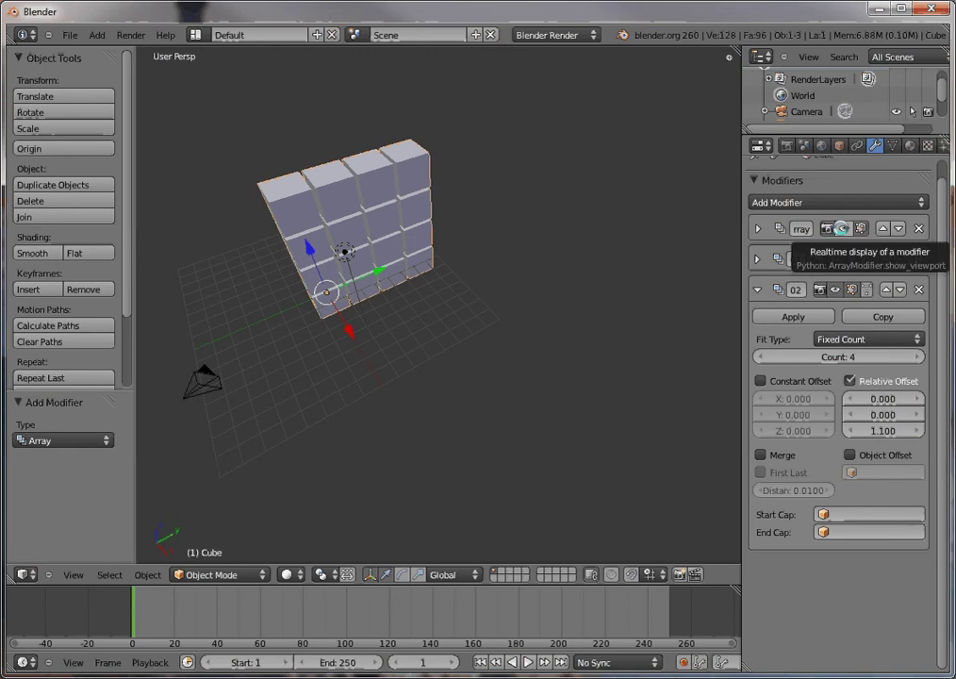
left_click(841, 228)
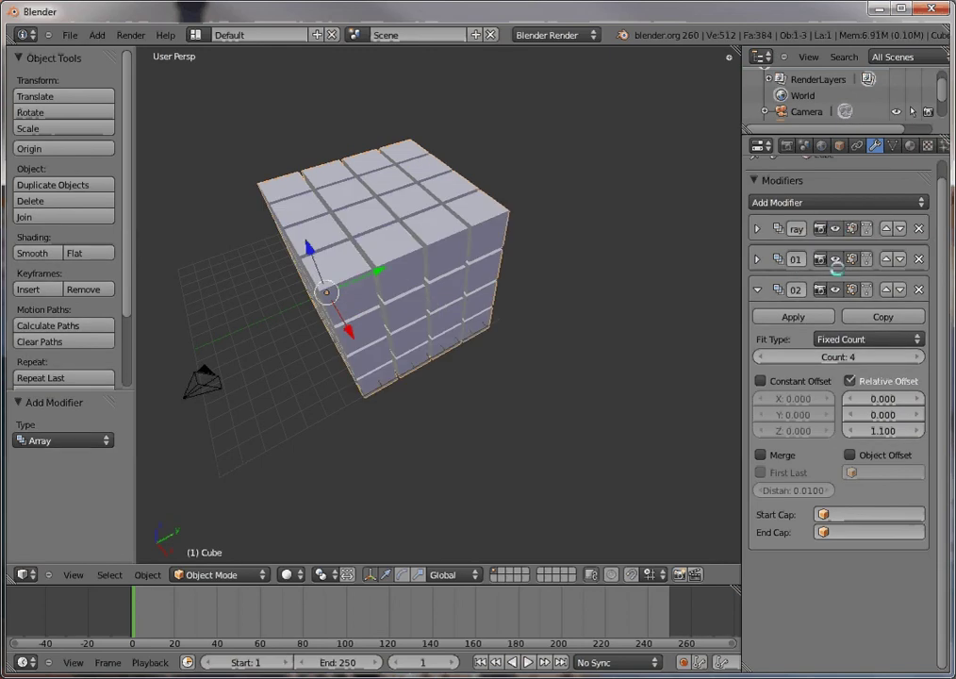
left_click(835, 258)
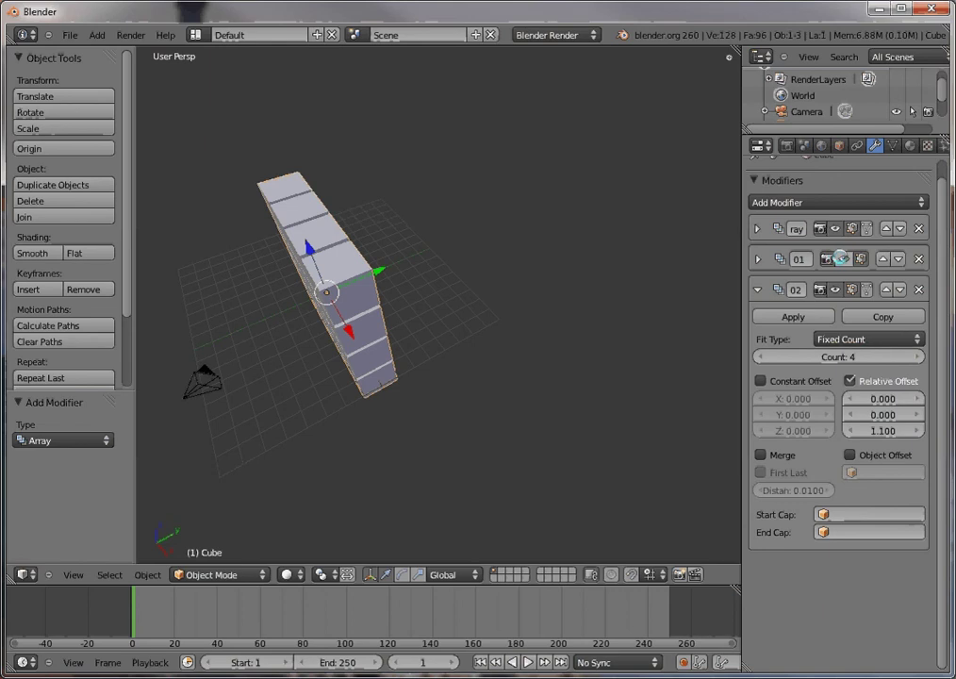
left_click(836, 259)
left_click(835, 289)
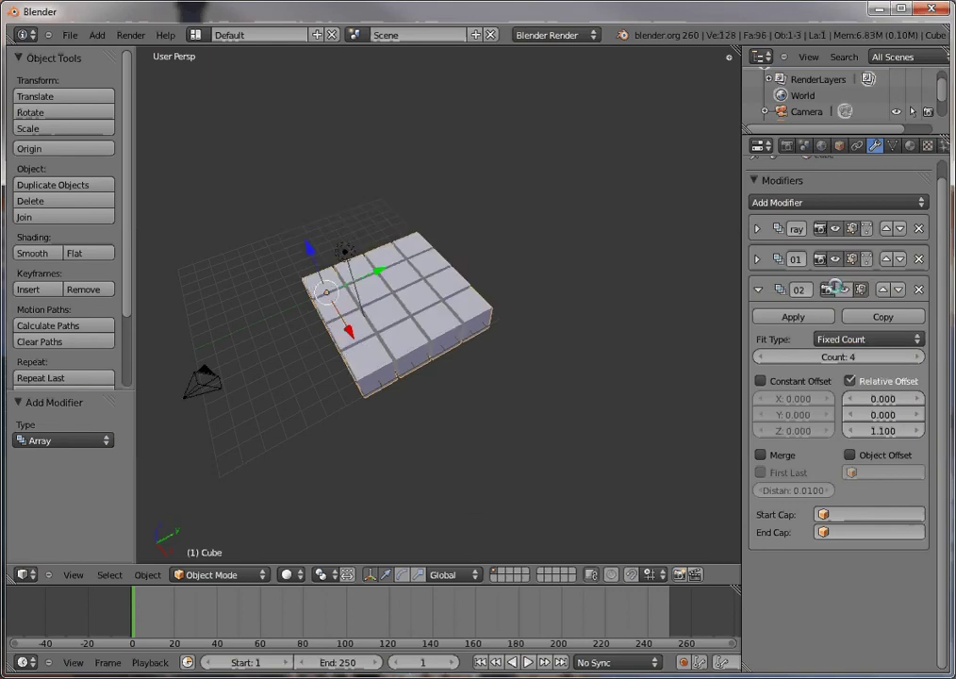
left_click(835, 289)
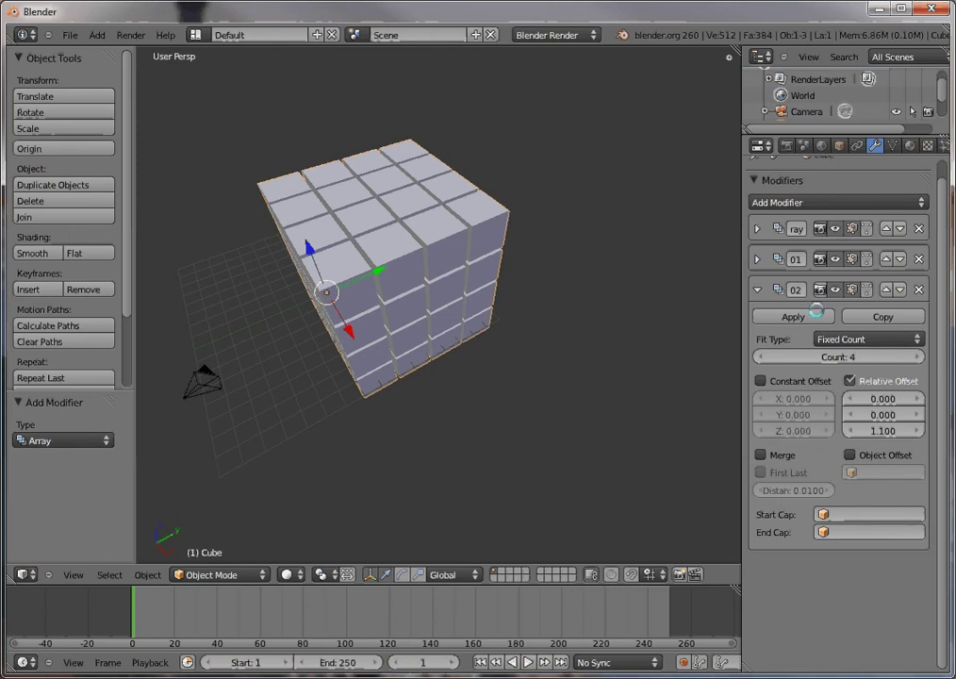
middle_click_drag(448, 448, 489, 408)
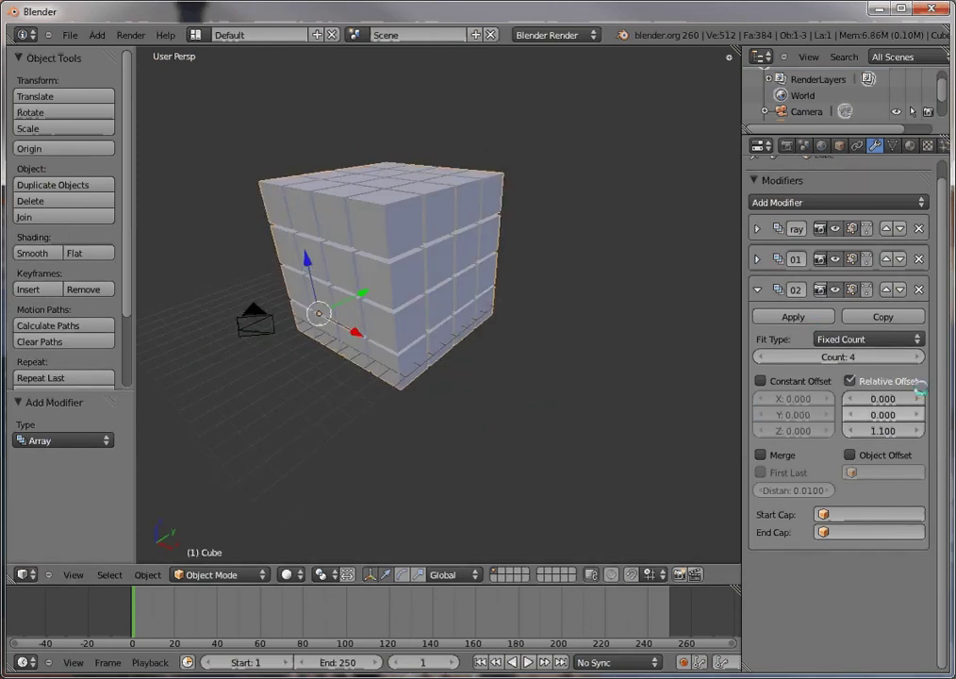
Apply the third array, then undo that apply.
left_click(756, 288)
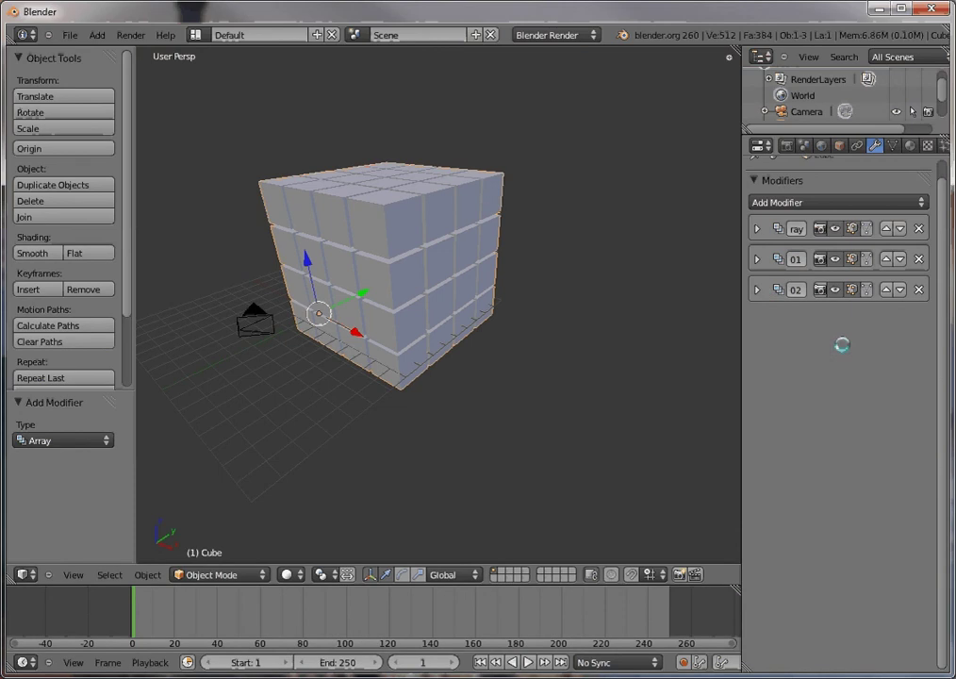
left_click(756, 289)
left_click(792, 317)
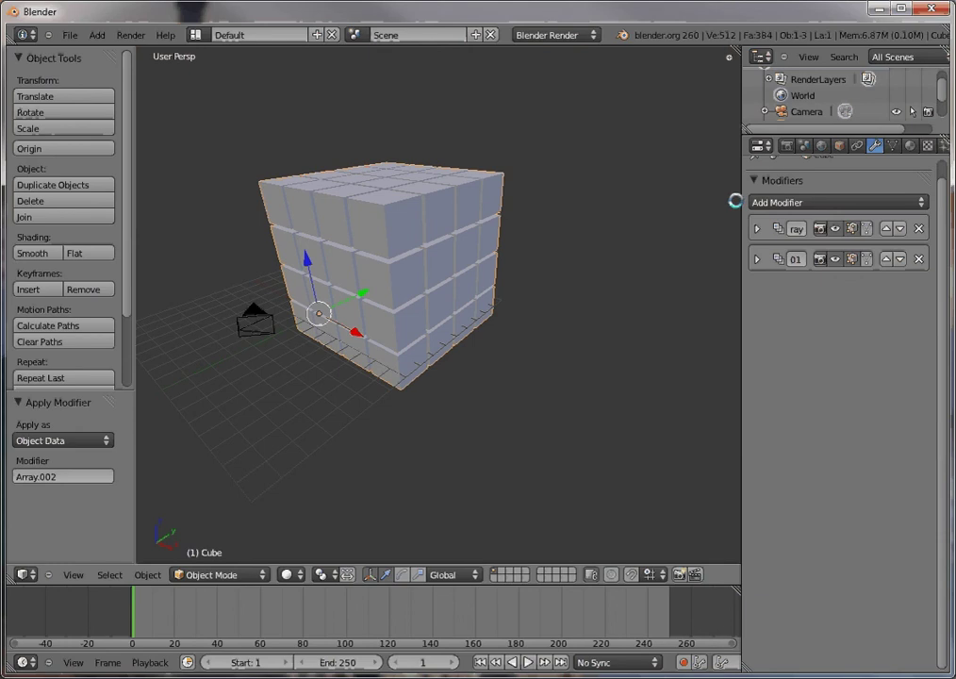
key("ctrl+z")
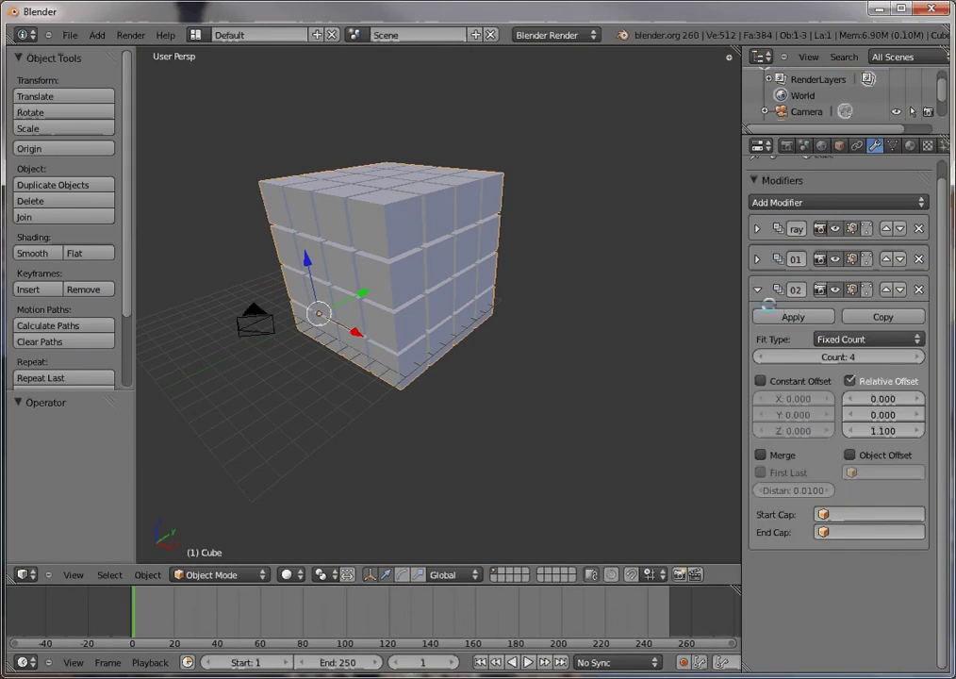
Apply all three Array modifiers in stack order, first to last.
left_click(757, 289)
left_click(756, 228)
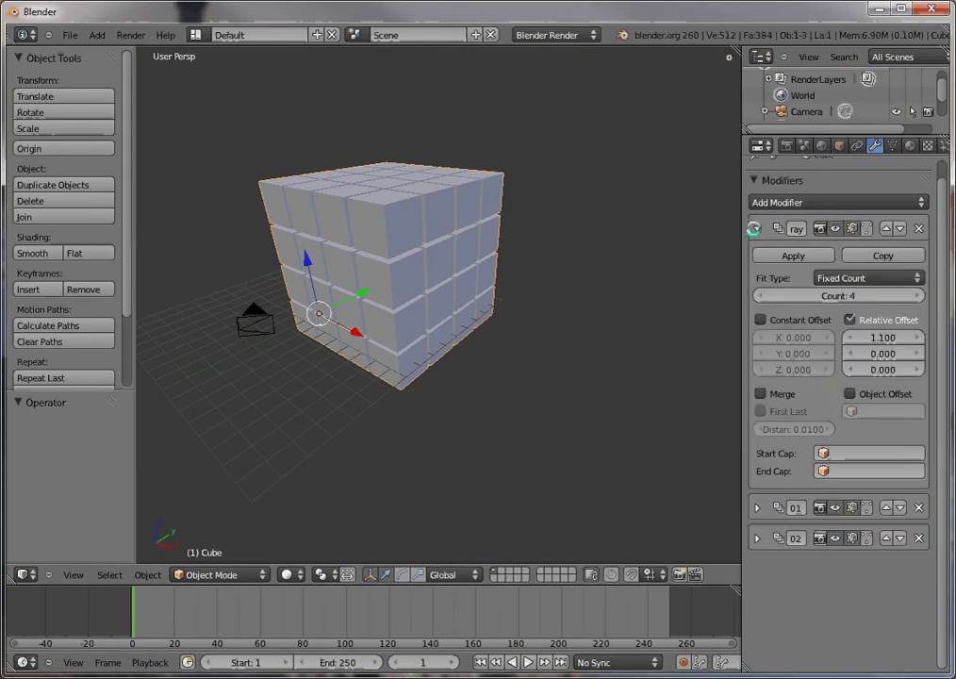
left_click(793, 255)
left_click(757, 228)
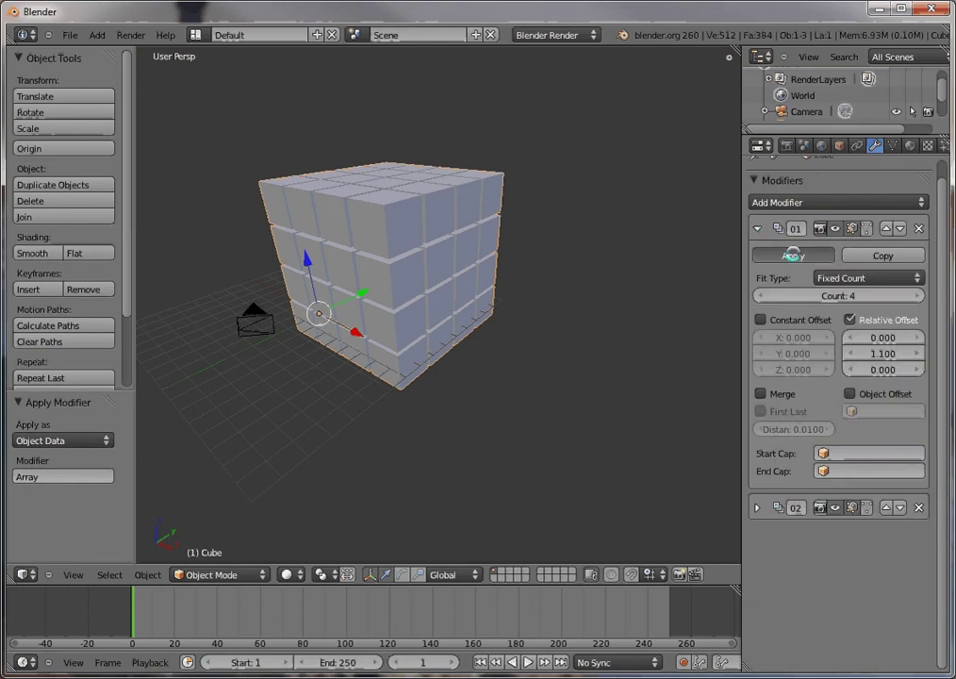
left_click(793, 256)
left_click(757, 228)
left_click(793, 255)
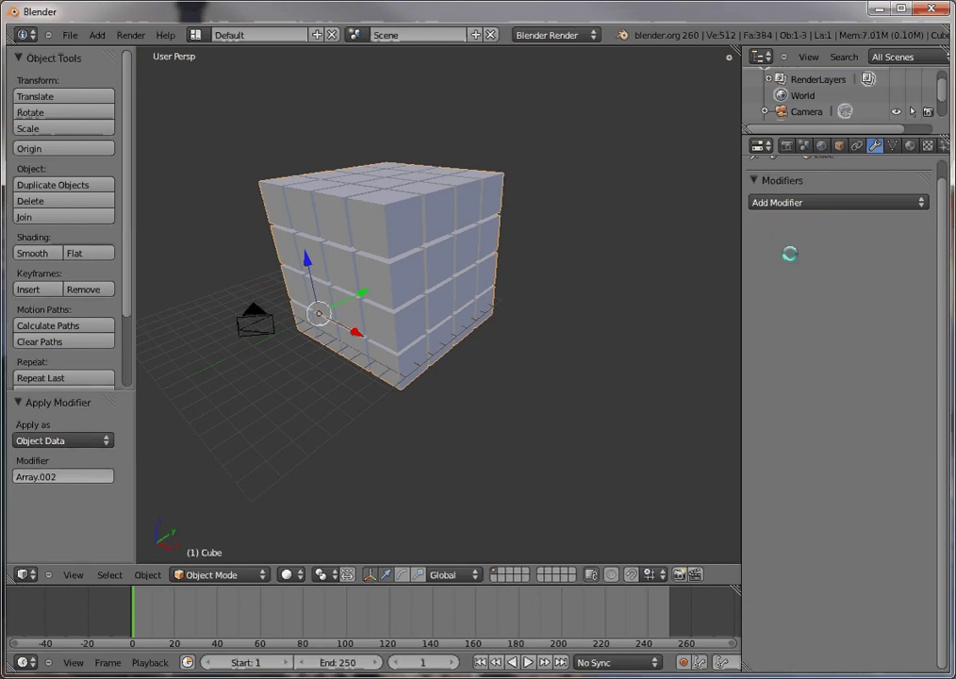
Enter Edit Mode and inspect the 64-cube mesh from several angles.
key("Tab")
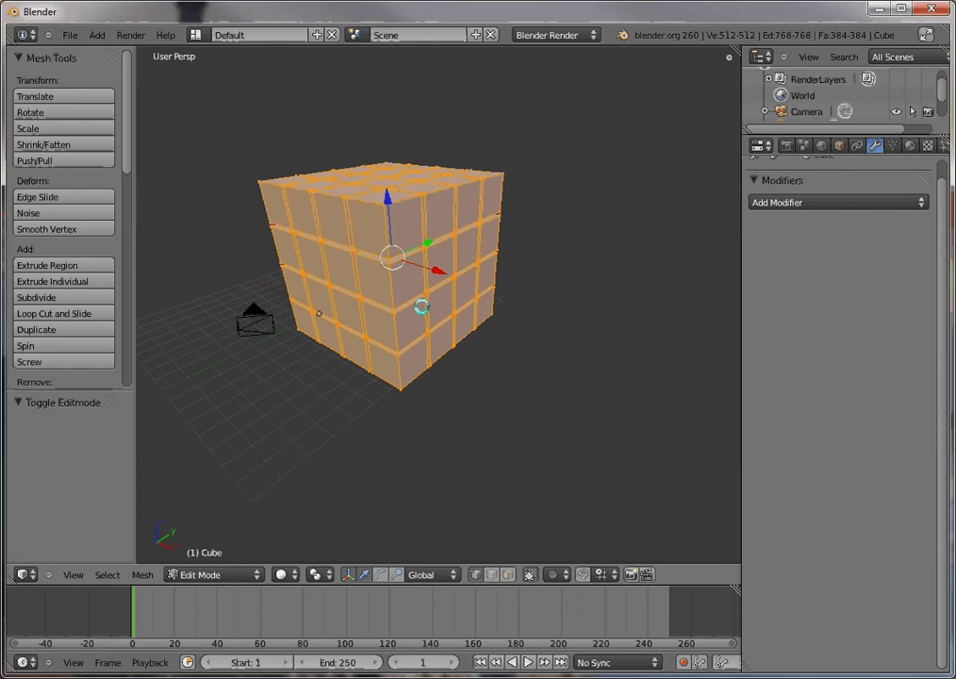
middle_click_drag(419, 305, 333, 367)
middle_click_drag(327, 284, 323, 330)
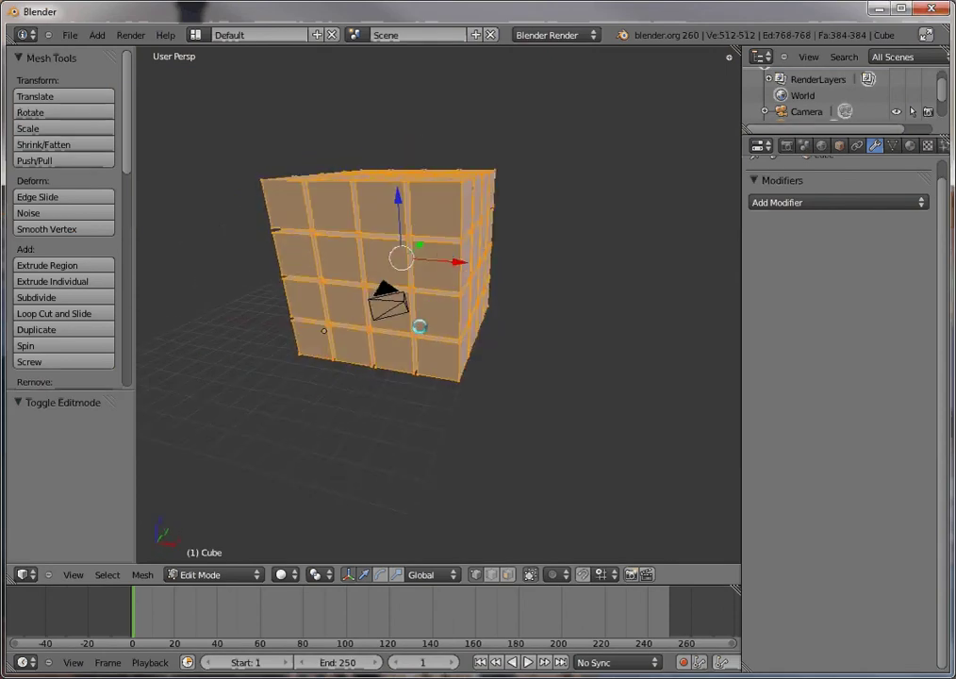
scroll(419, 324, "up", 4)
scroll(419, 397, "up", 2)
middle_click_drag(410, 378, 350, 407)
scroll(350, 407, "down", 8)
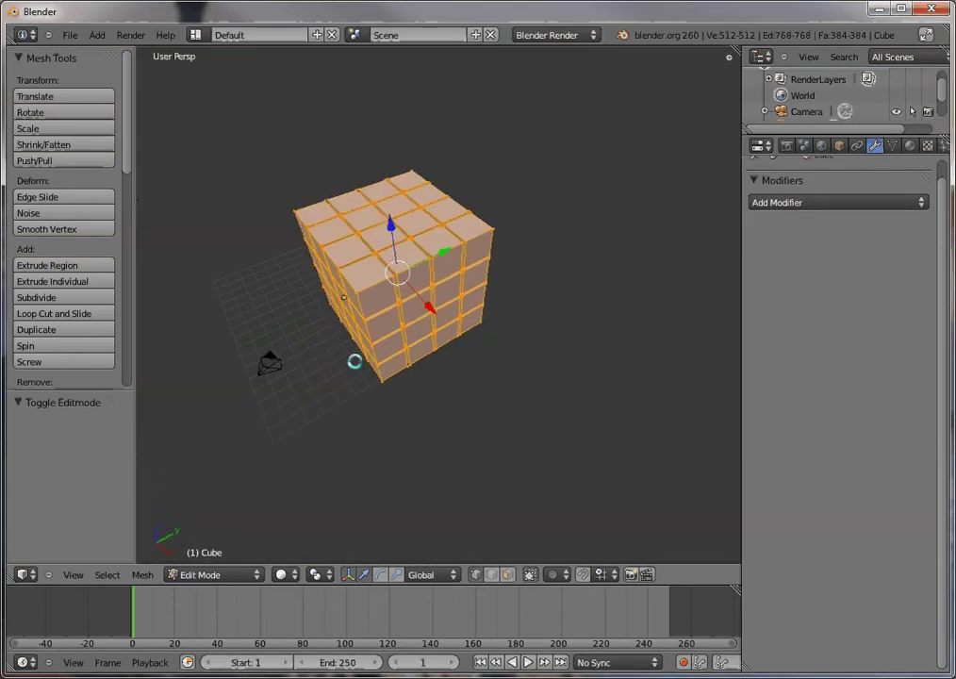
middle_click_drag(354, 363, 409, 357)
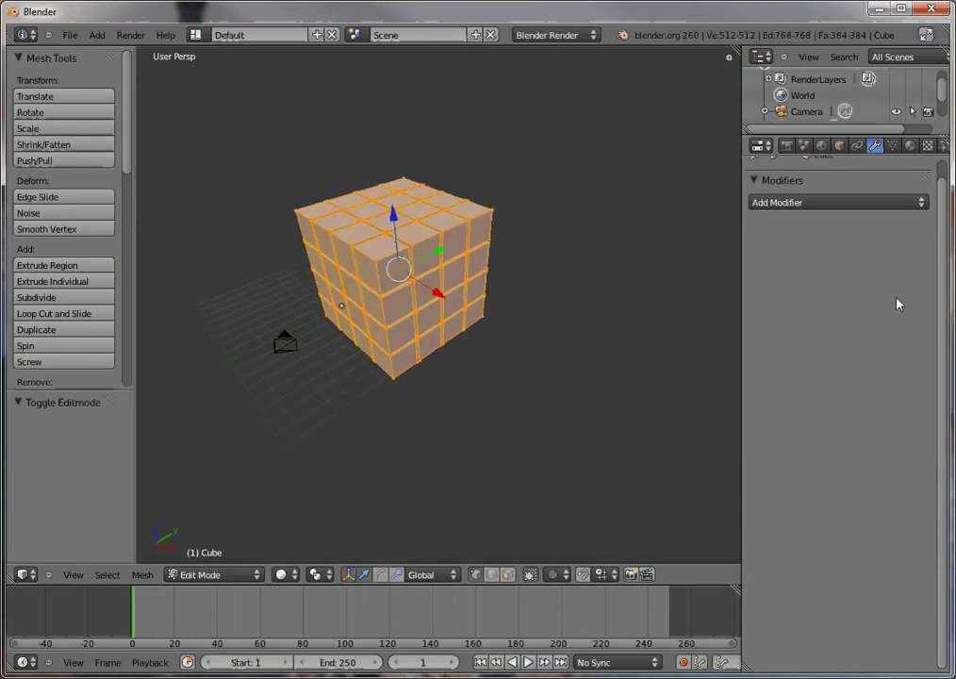
scroll(891, 300, "up", 1)
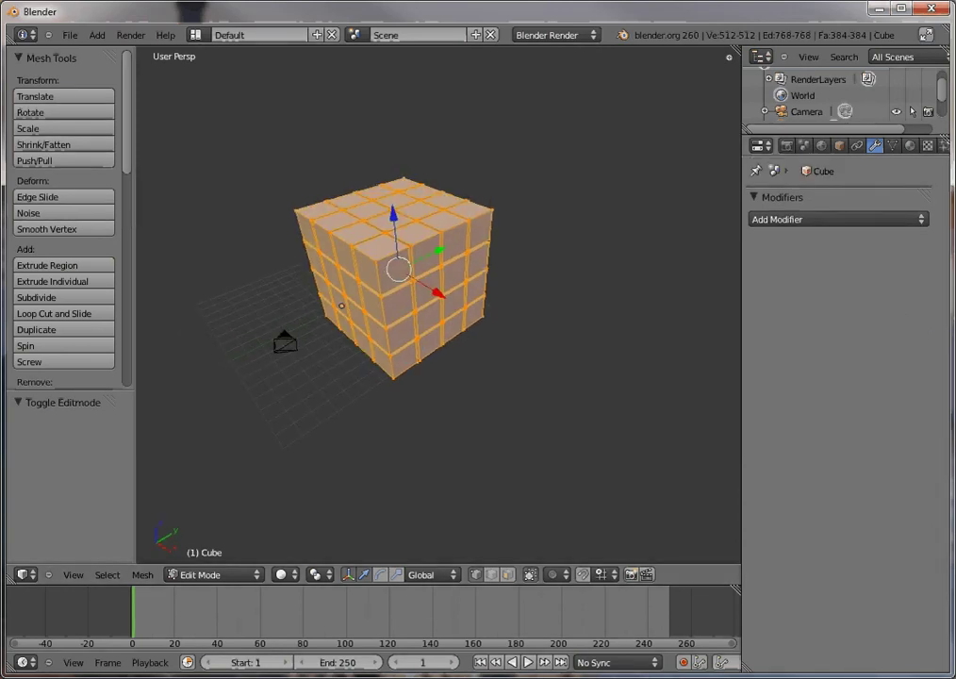